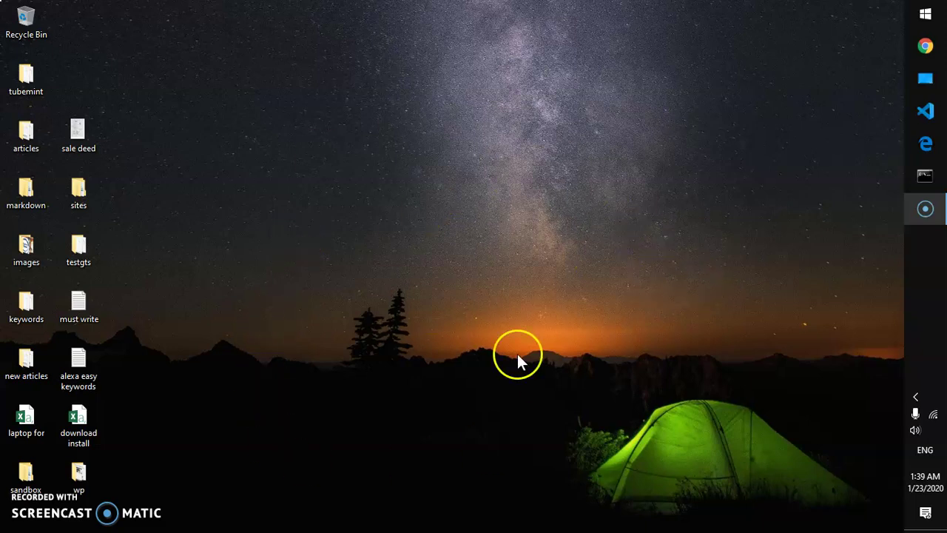
pyautogui.moveTo(223, 264); pyautogui.dragTo(341, 265)
pyautogui.moveTo(238, 243); pyautogui.dragTo(812, 278)
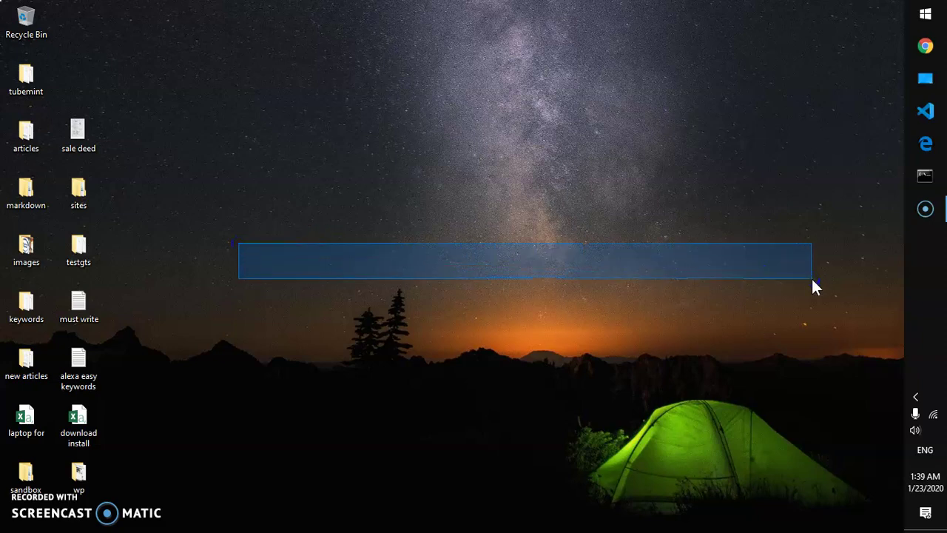
pyautogui.moveTo(811, 280); pyautogui.dragTo(811, 280)
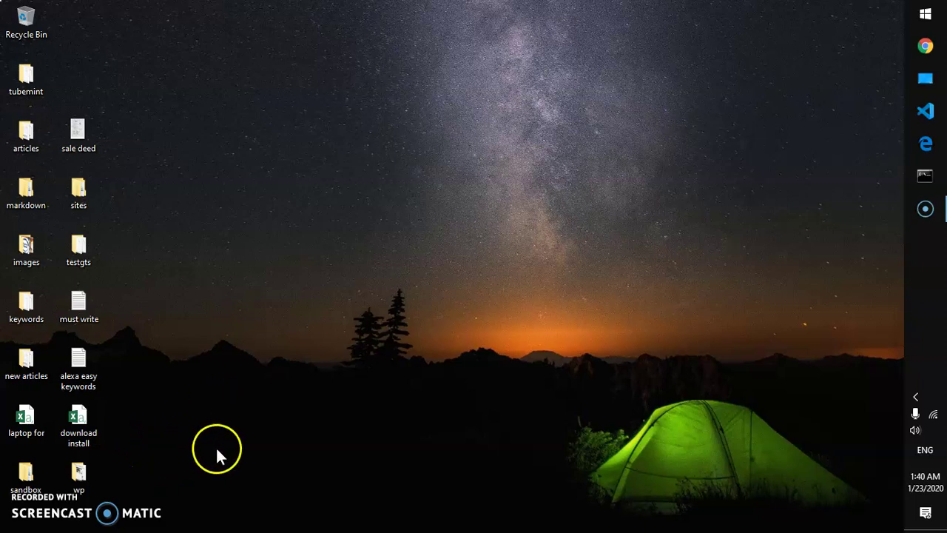
pyautogui.click(926, 13)
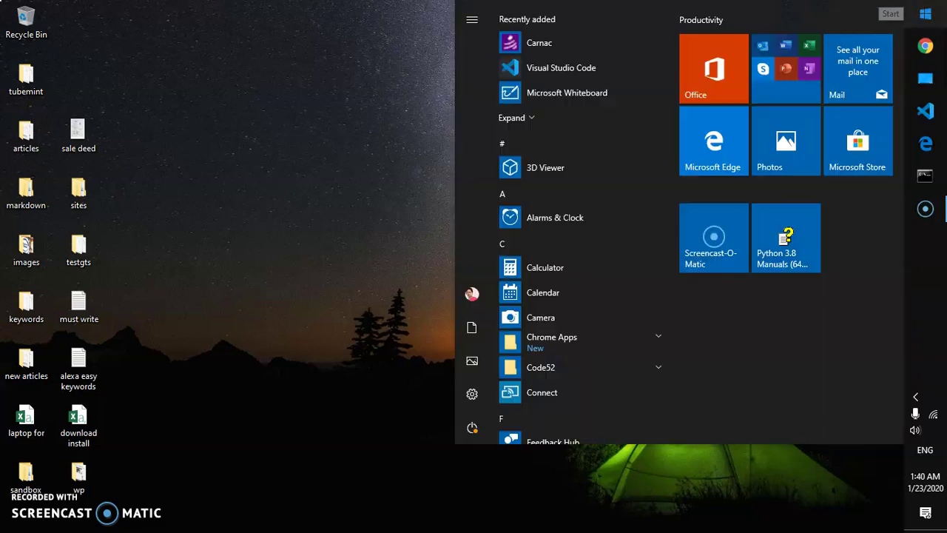
pyautogui.click(469, 397)
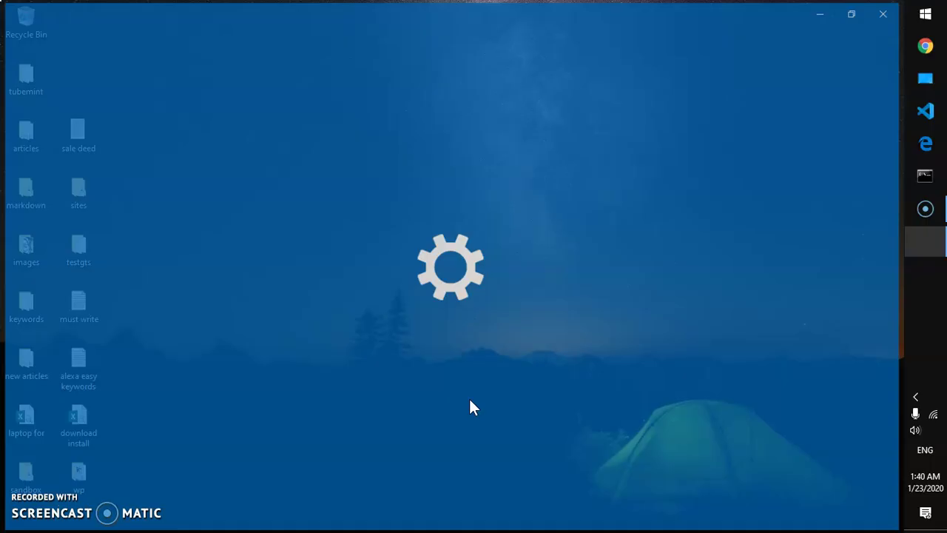
pyautogui.click(888, 13)
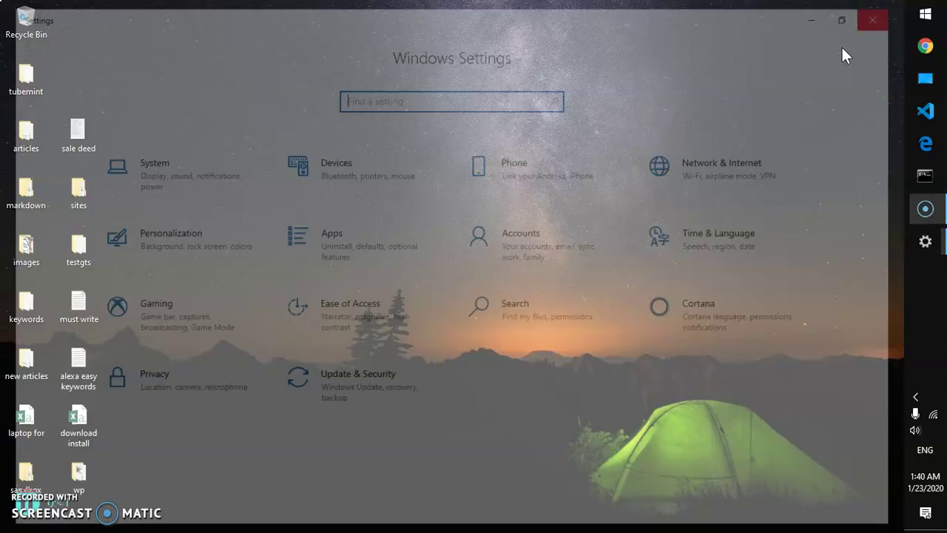
# Step: Open Windows Settings and bring up the list of optional features that can be added under Apps & features
pyautogui.press('super+i')
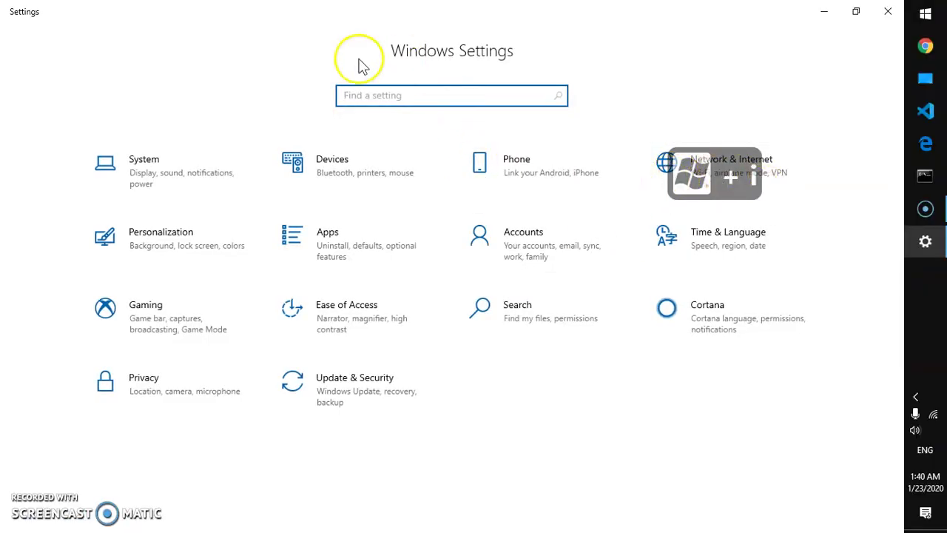
pyautogui.click(356, 253)
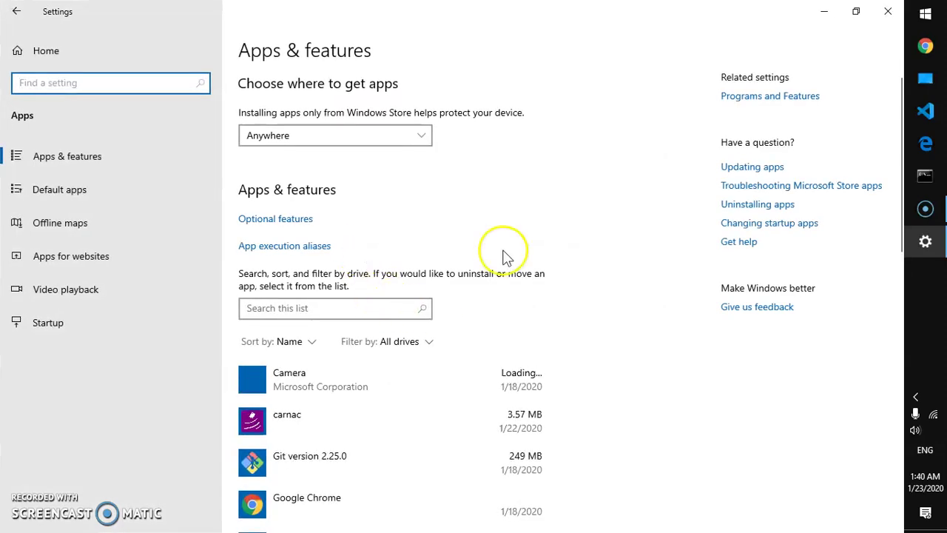
pyautogui.click(247, 221)
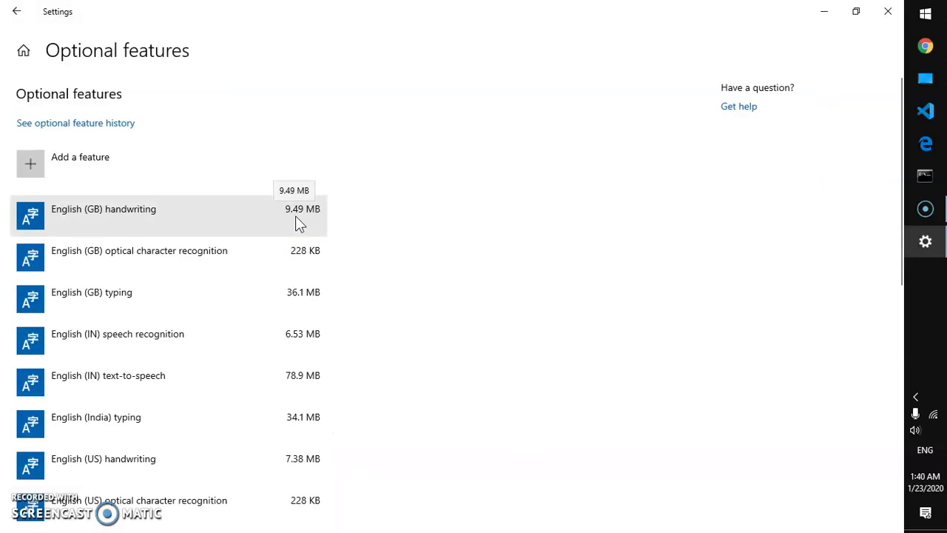
pyautogui.click(61, 169)
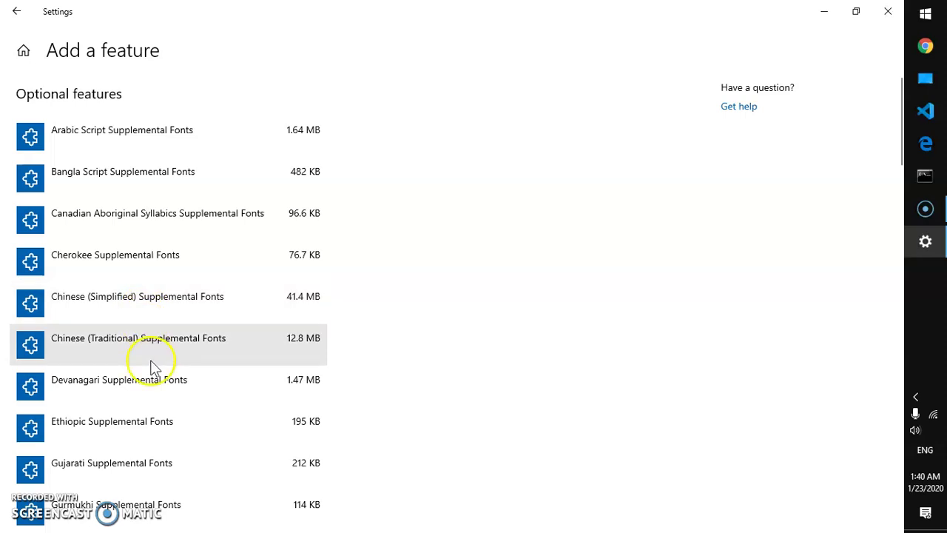
# Step: Look through the available optional features, expand the Windows Storage Management entry, and close Settings
pyautogui.scroll(-7, 155, 426)
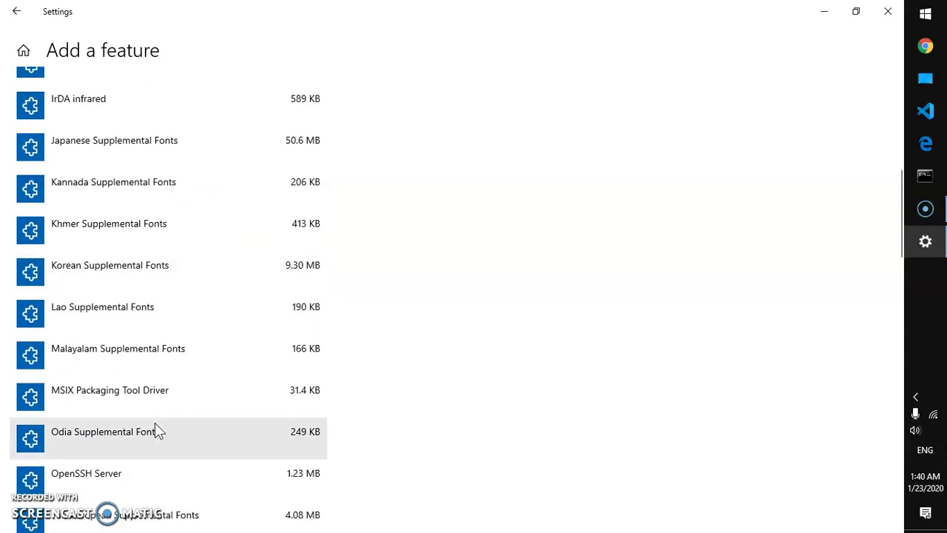
pyautogui.scroll(-6, 155, 430)
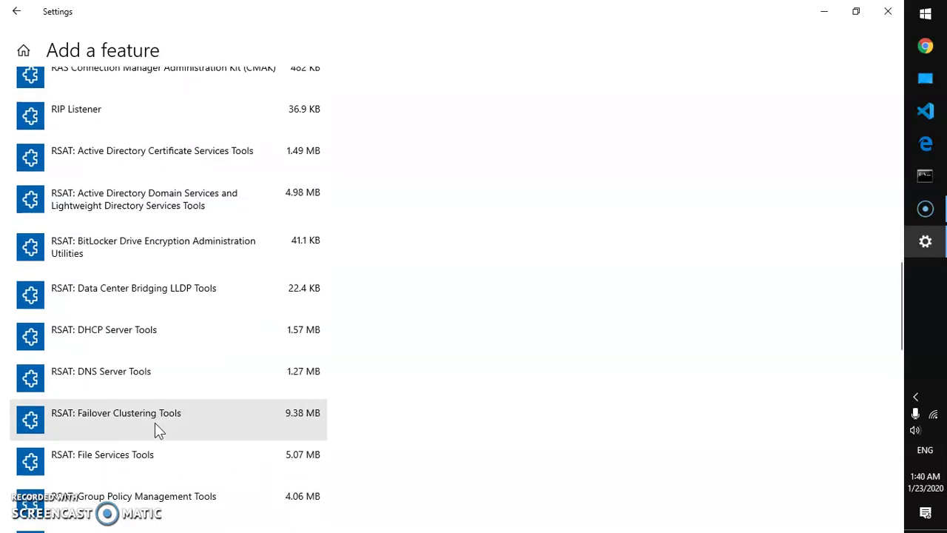
pyautogui.scroll(-7, 157, 429)
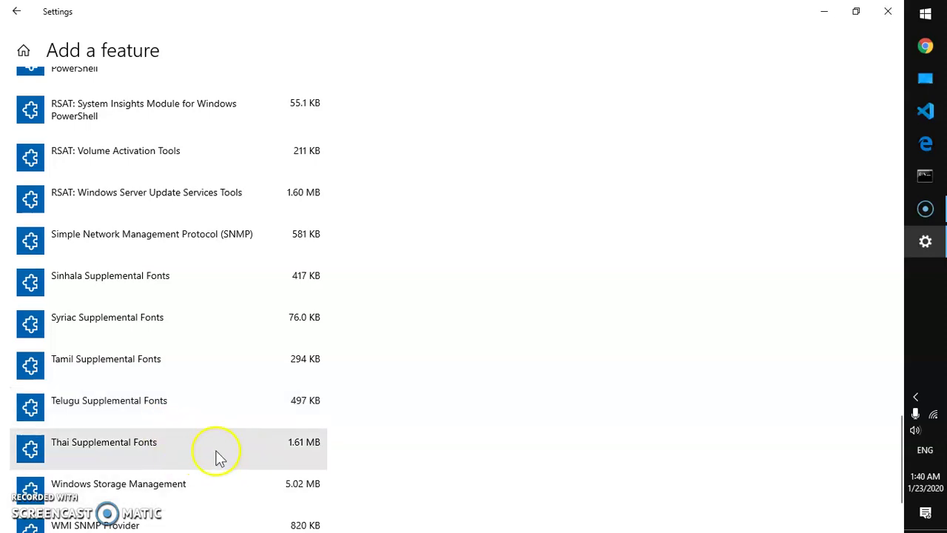
pyautogui.scroll(-2, 173, 414)
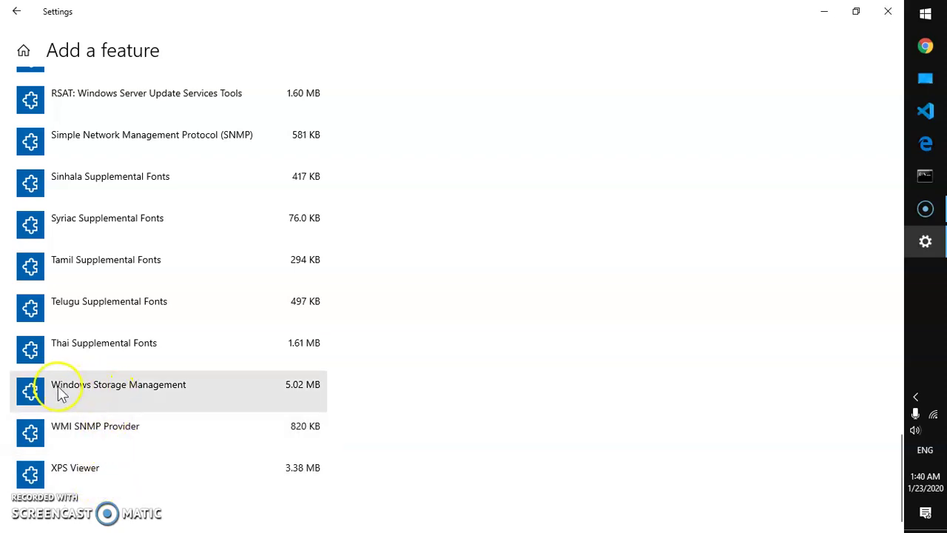
pyautogui.click(249, 392)
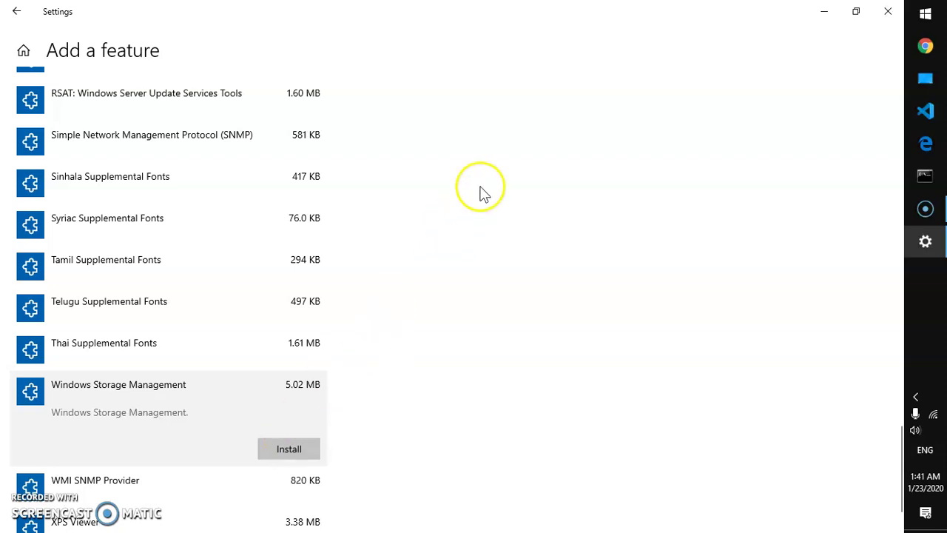
pyautogui.click(888, 11)
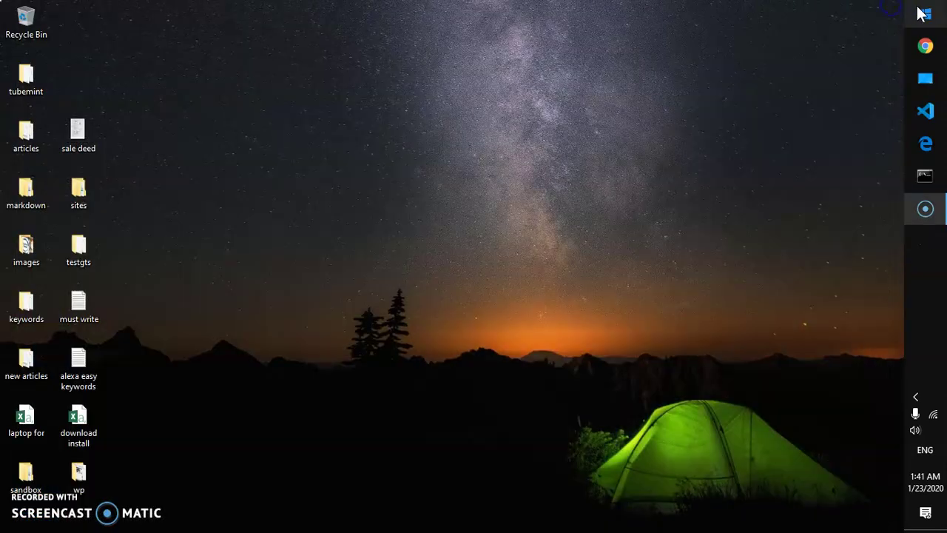
# Step: Search Windows for "wind", launch Windows Media Player to view its library, and close it
pyautogui.click(924, 13)
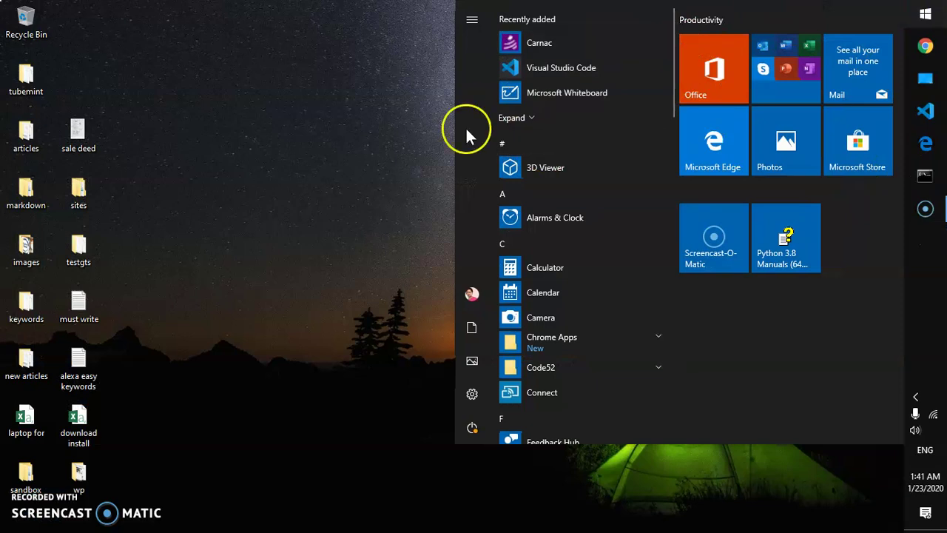
pyautogui.moveTo(465, 126)
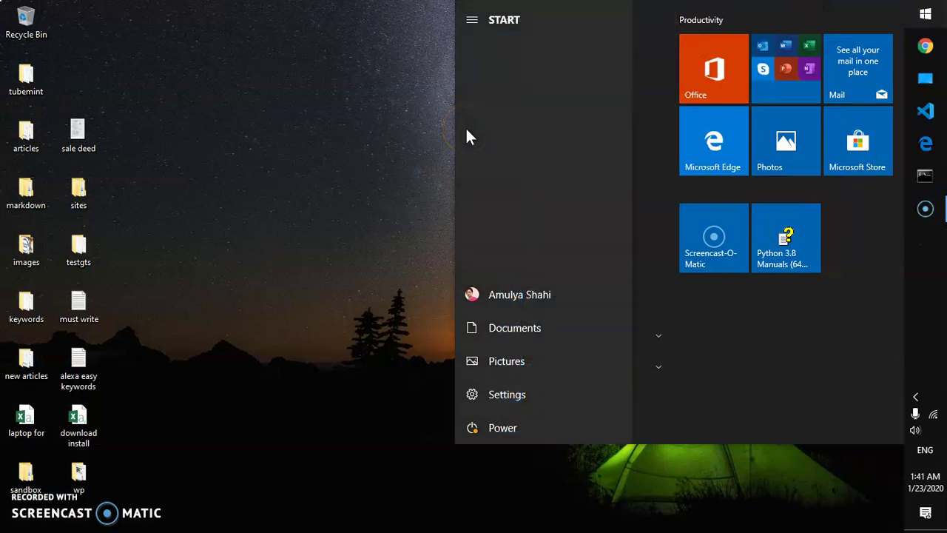
pyautogui.write('w')
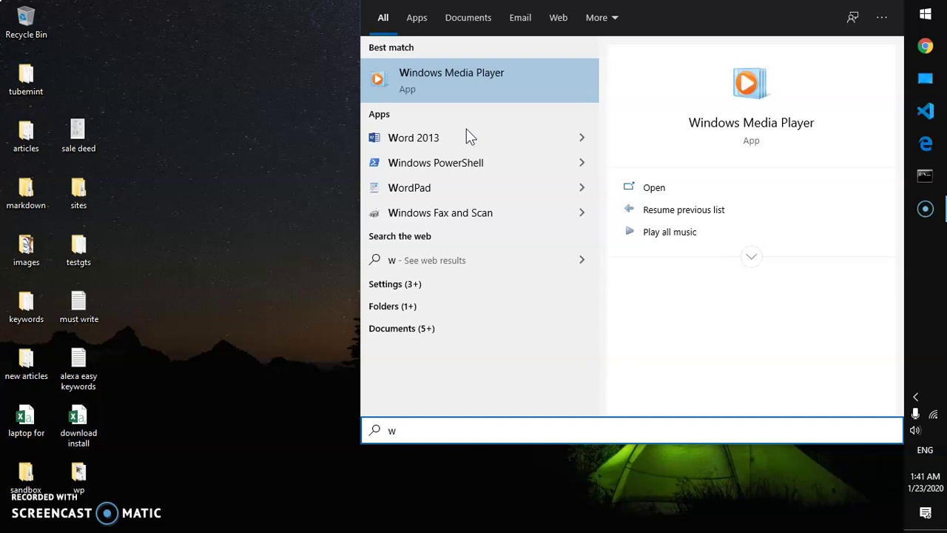
pyautogui.write('ind')
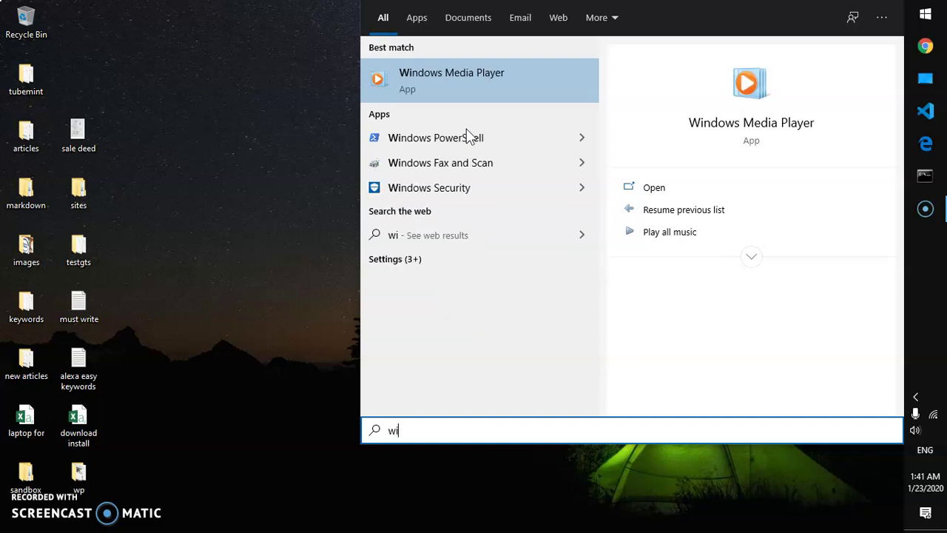
pyautogui.click(426, 83)
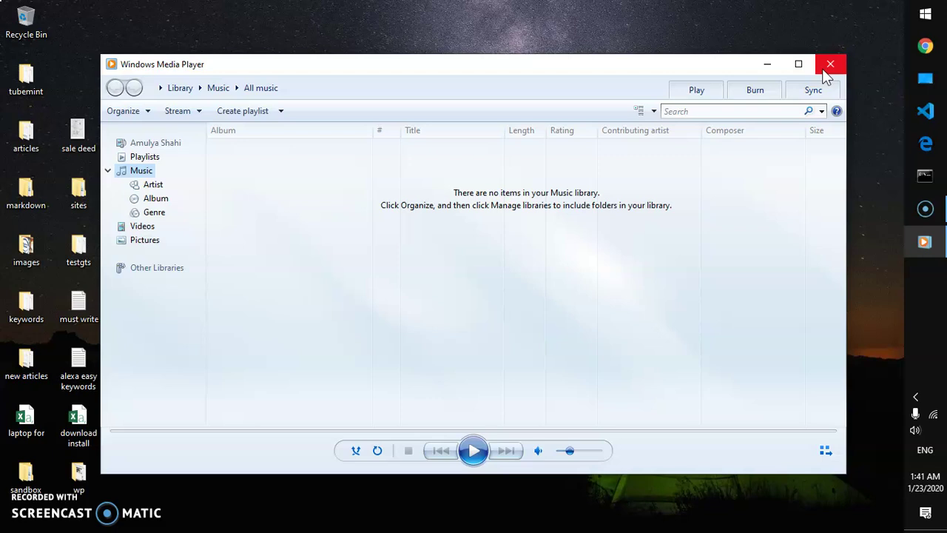
pyautogui.click(830, 64)
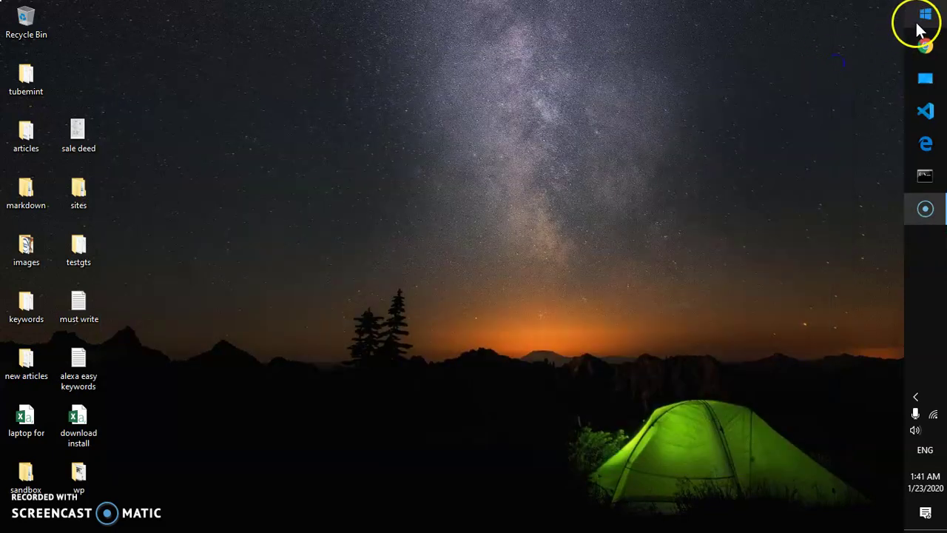
pyautogui.click(919, 22)
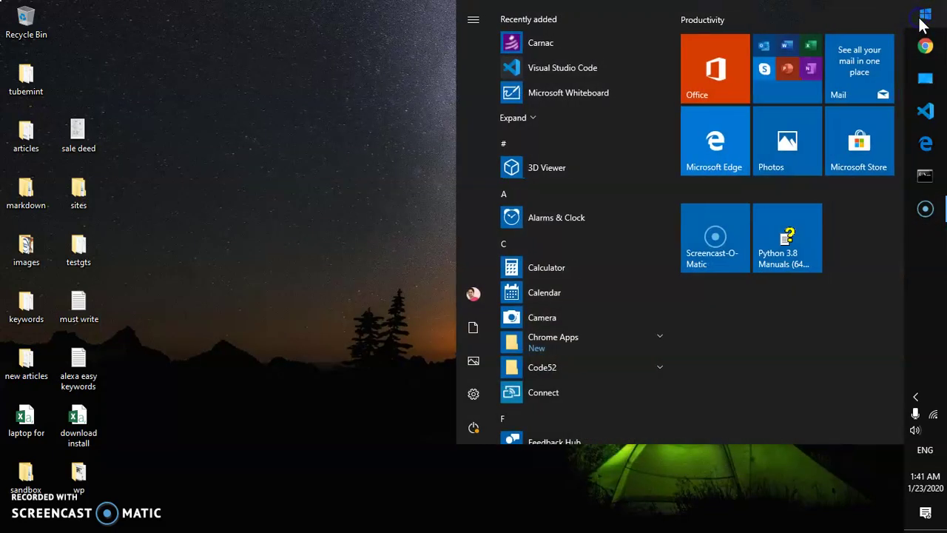
pyautogui.write('de')
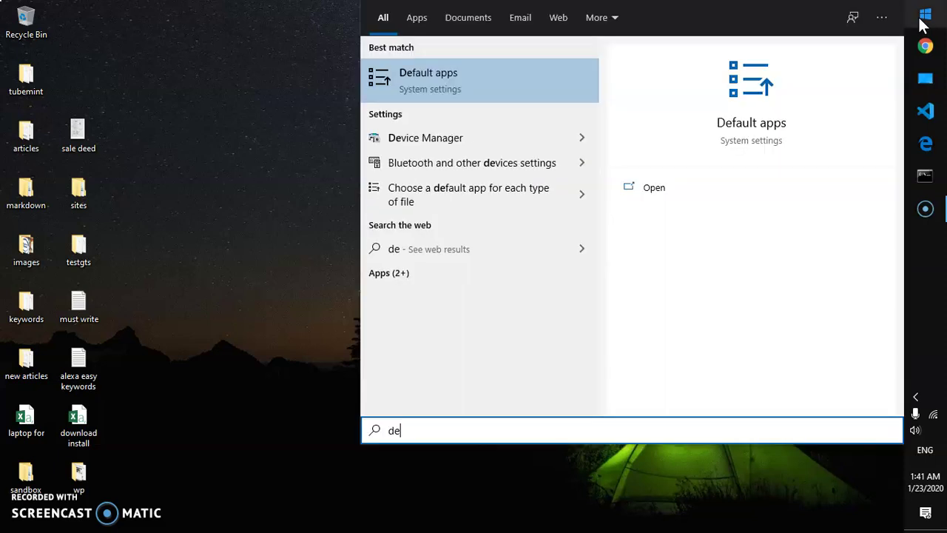
pyautogui.click(918, 23)
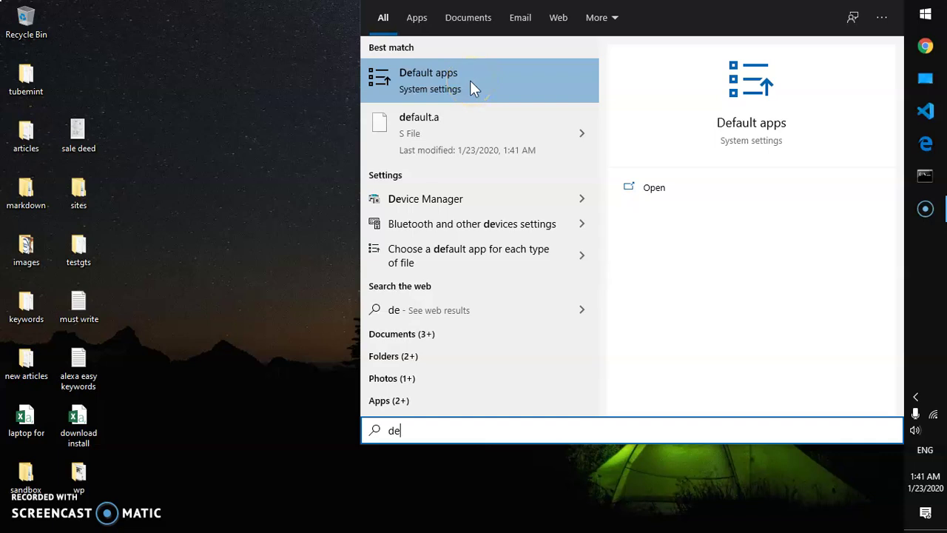
# Step: Open Windows Settings, search for "de" and go to the Default apps page
pyautogui.press('super+i')
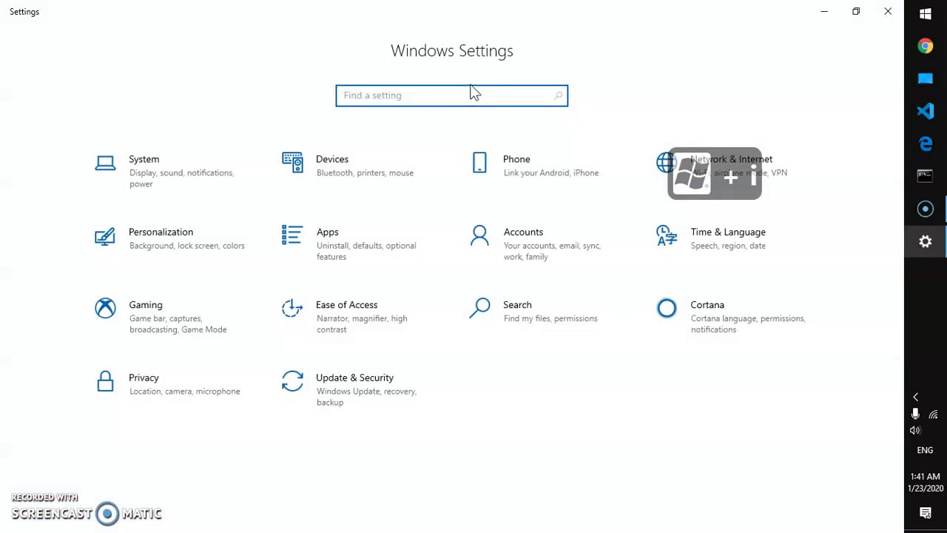
pyautogui.click(472, 342)
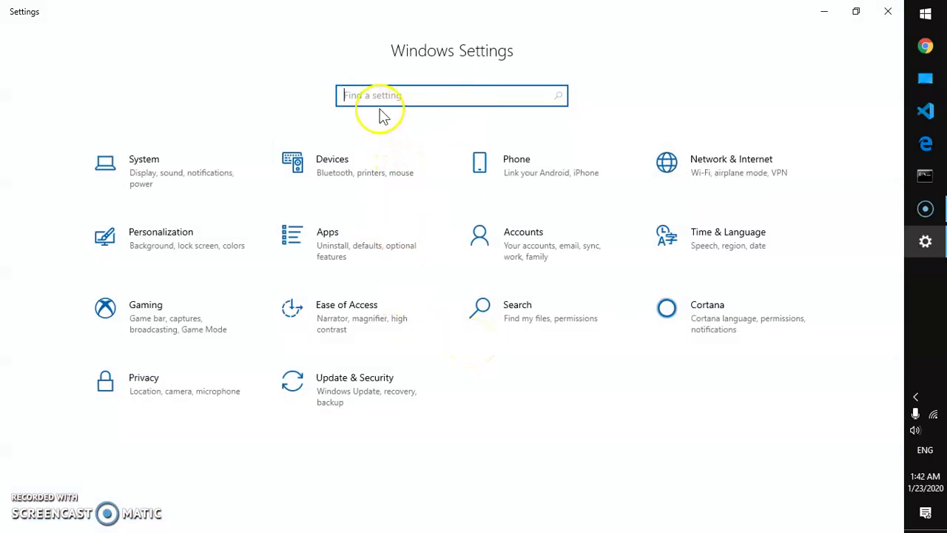
pyautogui.write('de')
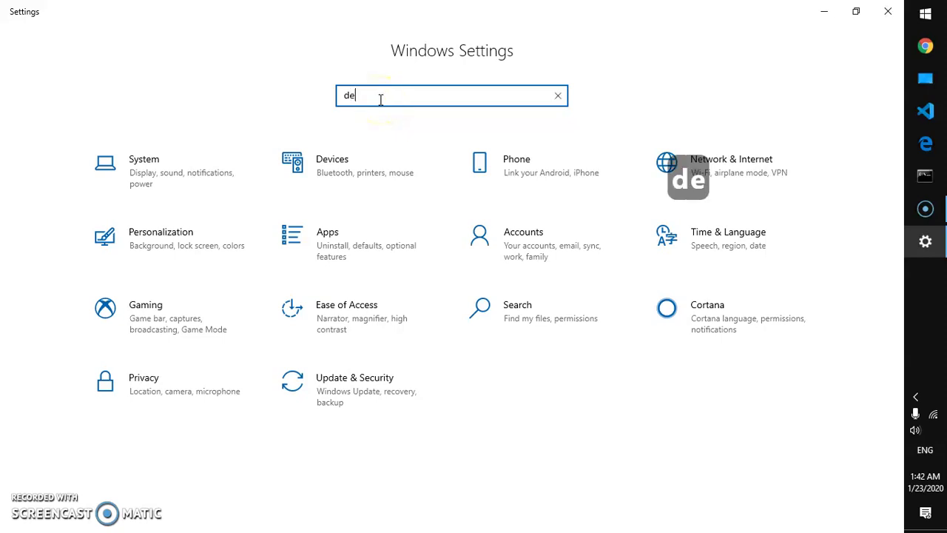
pyautogui.press('Down')
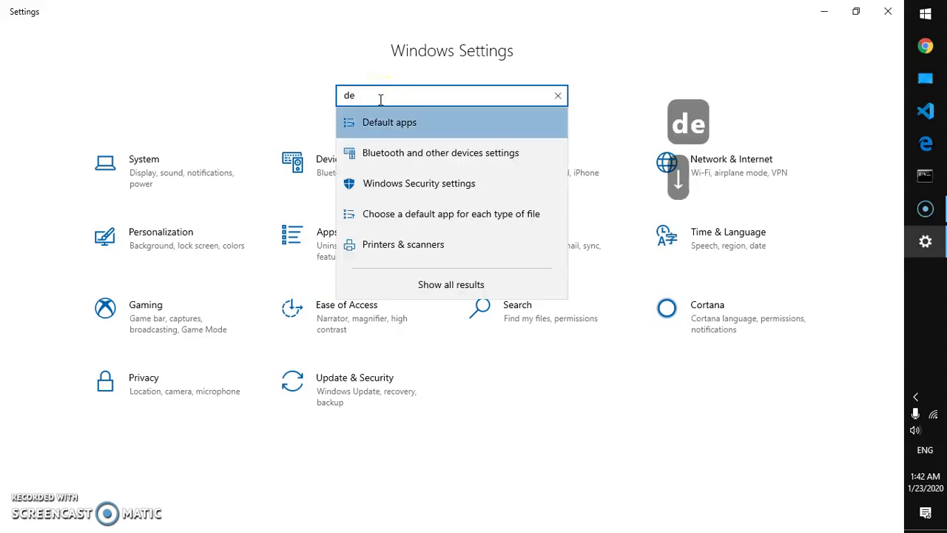
pyautogui.press('Return')
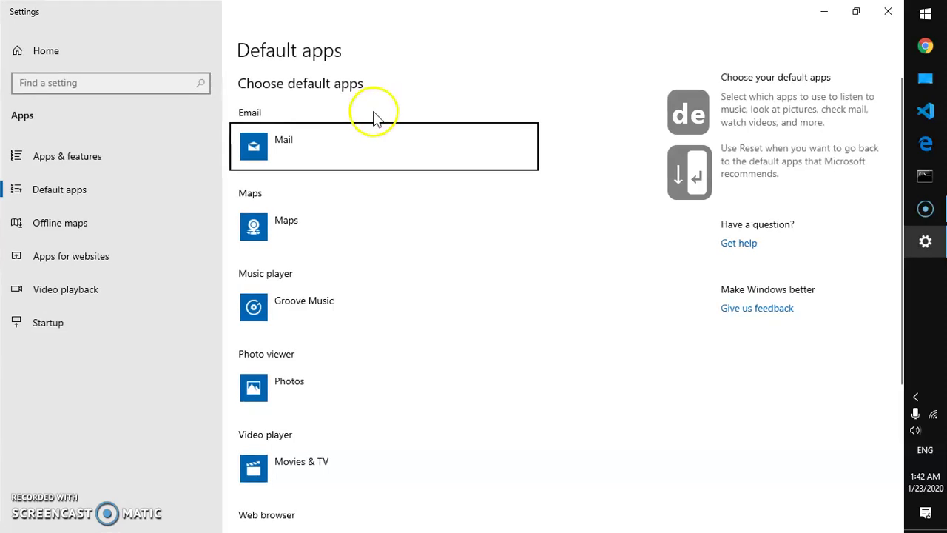
pyautogui.click(370, 133)
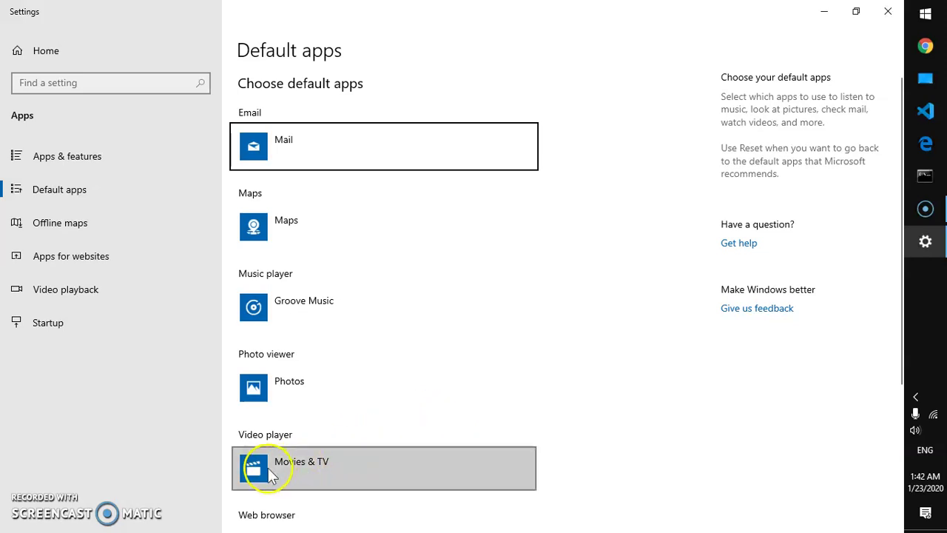
# Step: Set Windows Media Player as the default app for both the video player and the music player
pyautogui.click(302, 468)
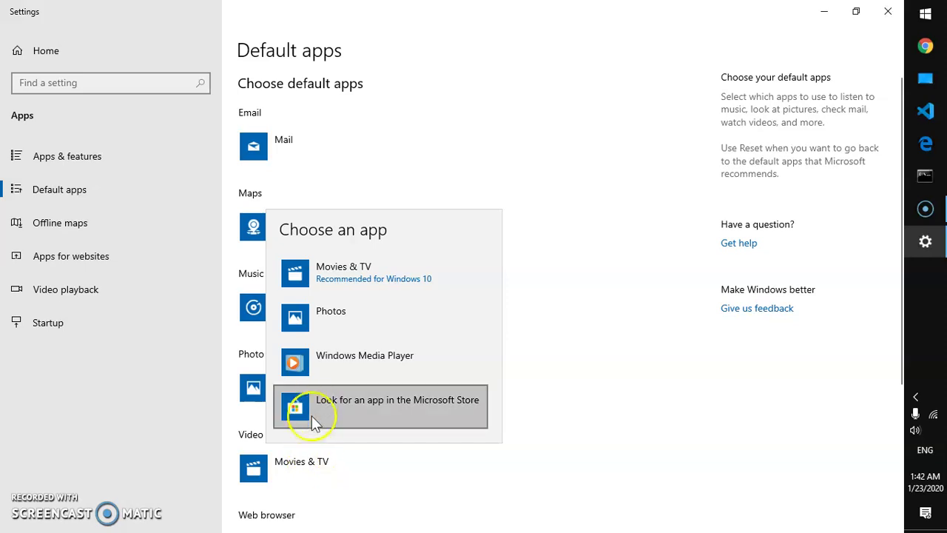
pyautogui.click(335, 358)
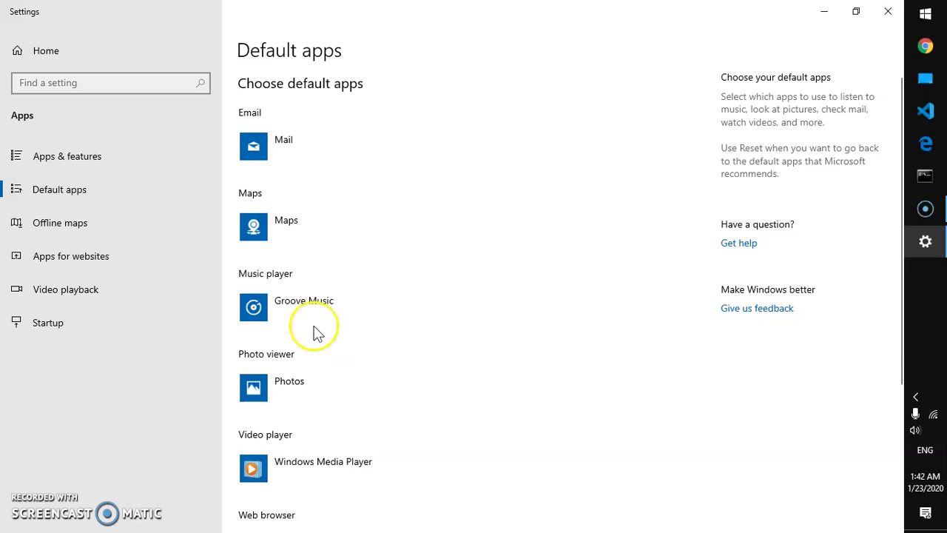
pyautogui.click(255, 312)
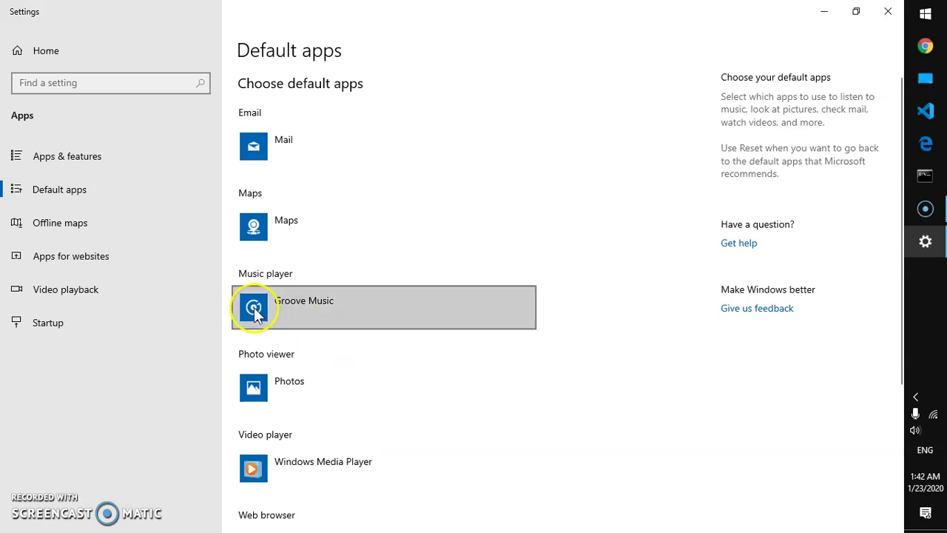
pyautogui.click(292, 313)
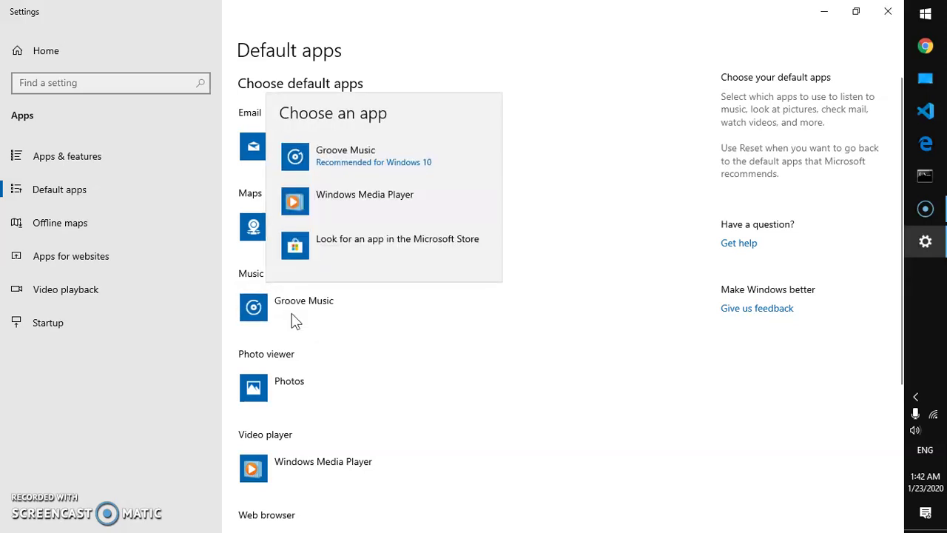
pyautogui.click(395, 202)
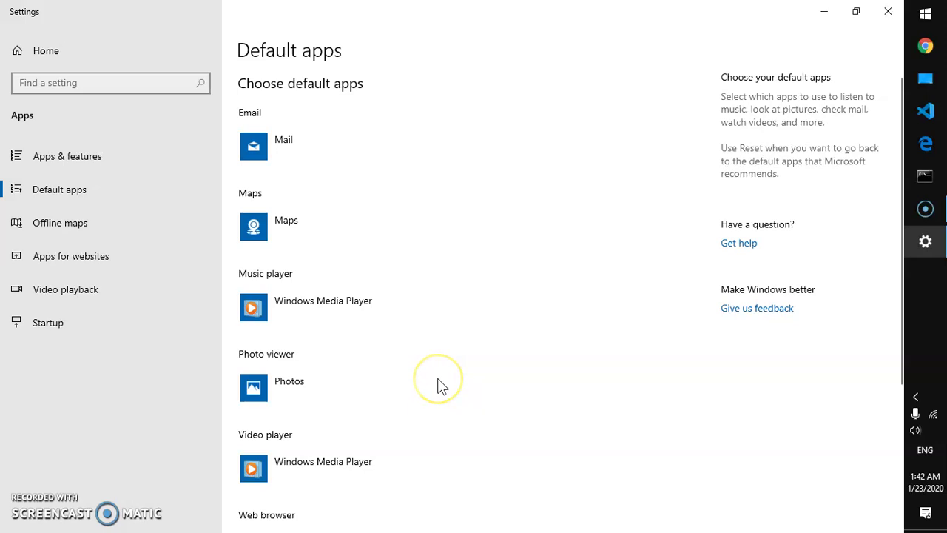
# Step: Review the remaining entries on the Default apps page and close Settings
pyautogui.scroll(-3, 438, 385)
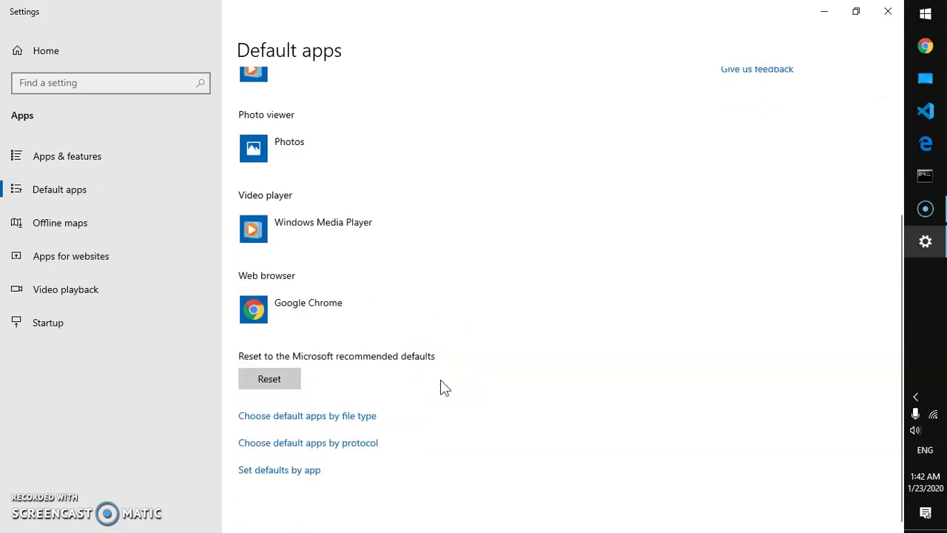
pyautogui.scroll(3, 542, 407)
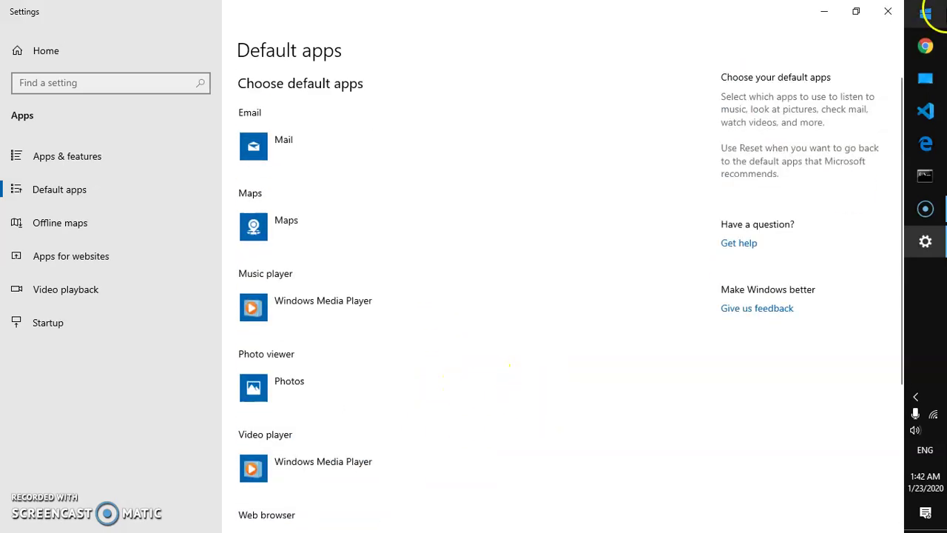
pyautogui.click(887, 11)
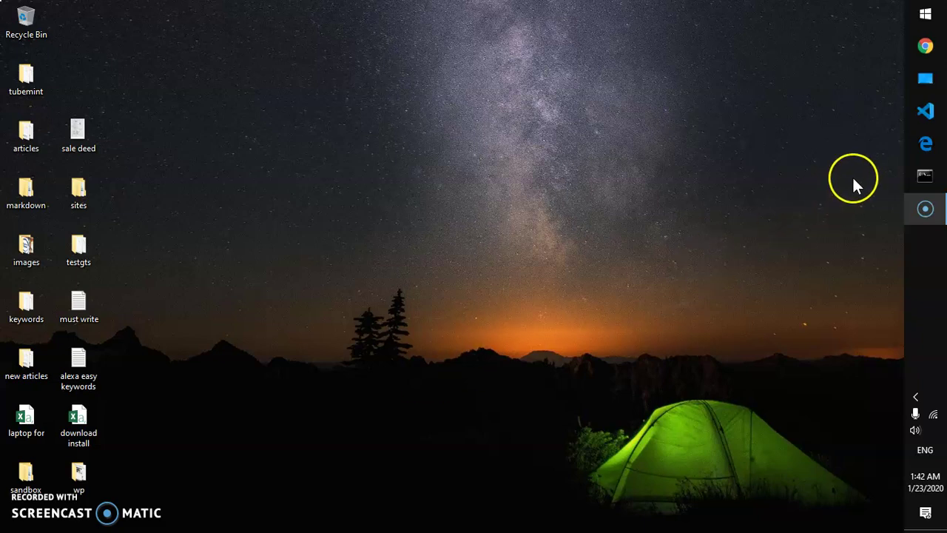
pyautogui.click(925, 15)
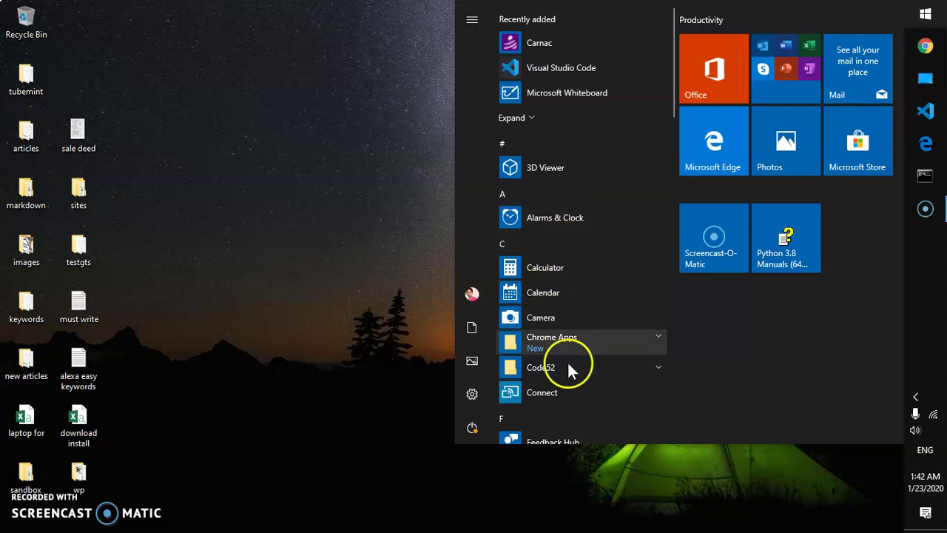
pyautogui.click(325, 229)
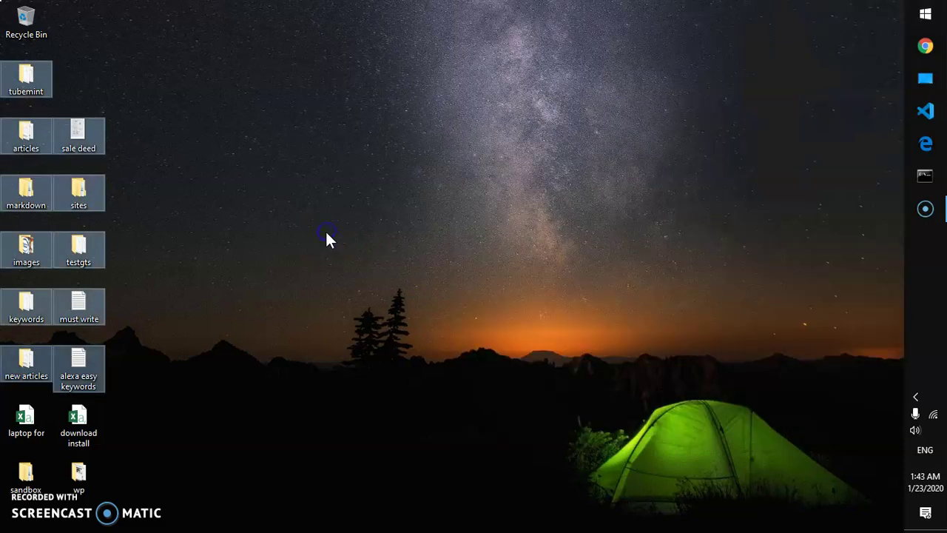
pyautogui.click(347, 300)
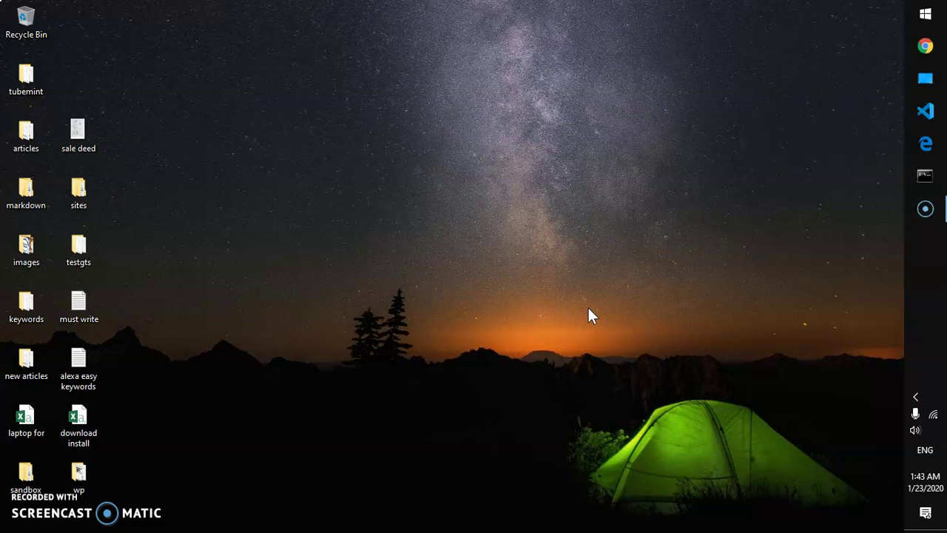
# Step: Open File Explorer and look through the Videos and Downloads folders
pyautogui.click(917, 86)
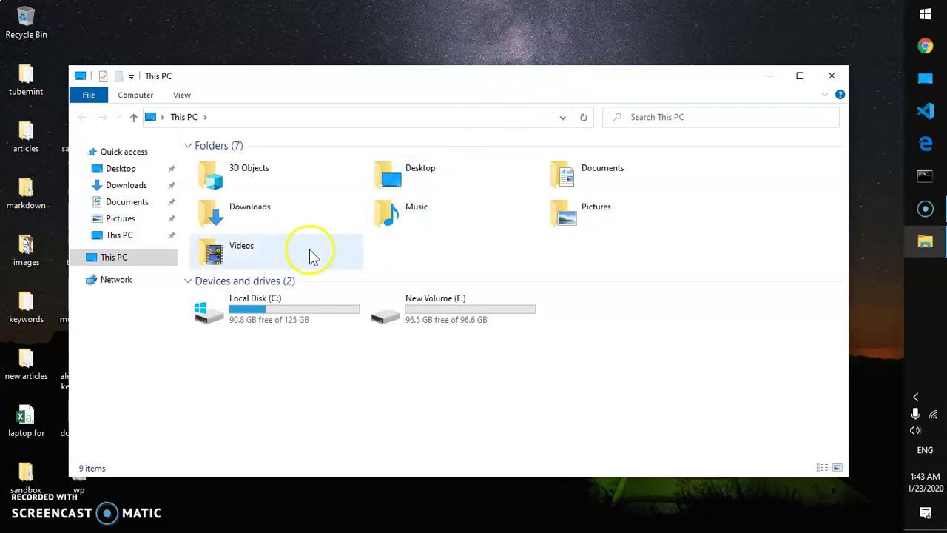
pyautogui.doubleClick(269, 255)
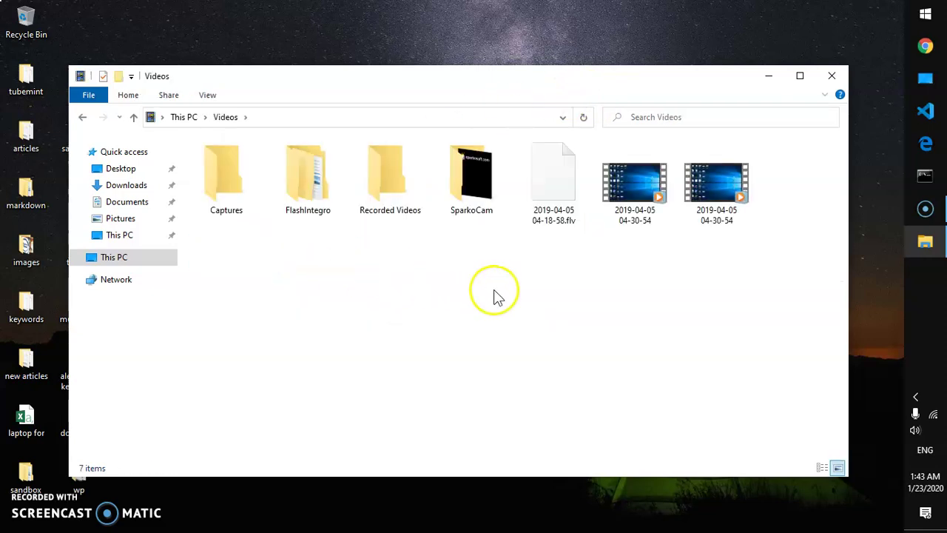
pyautogui.click(587, 294)
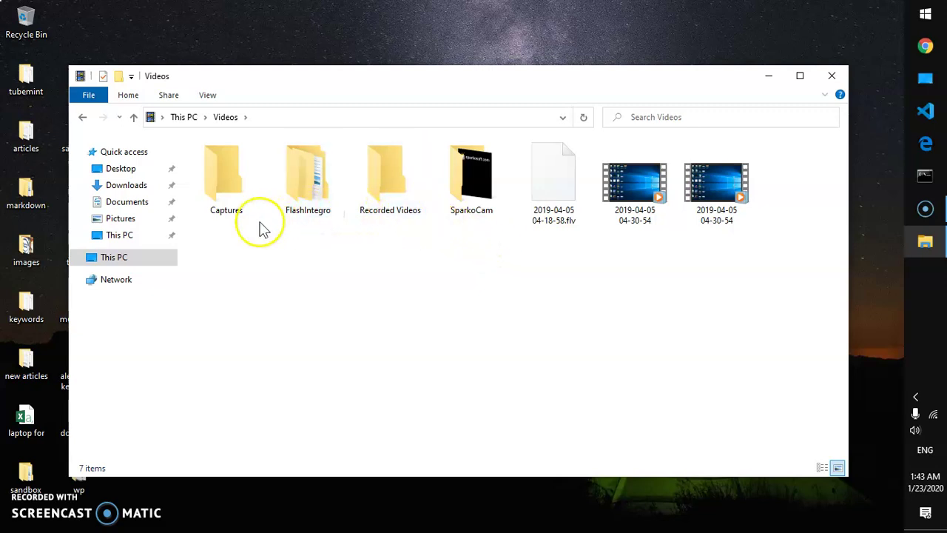
pyautogui.click(132, 185)
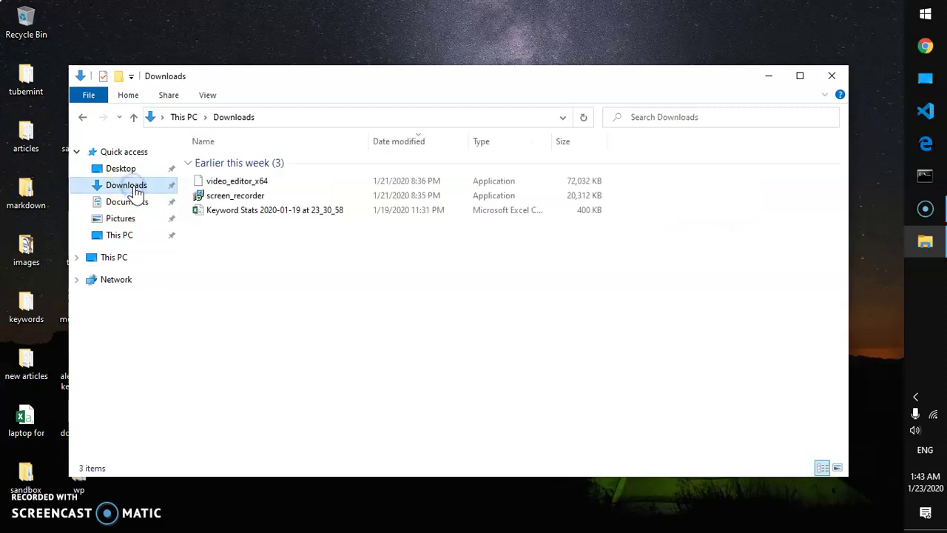
# Step: Delete the FlashIntegro folder from the Documents folder
pyautogui.click(145, 202)
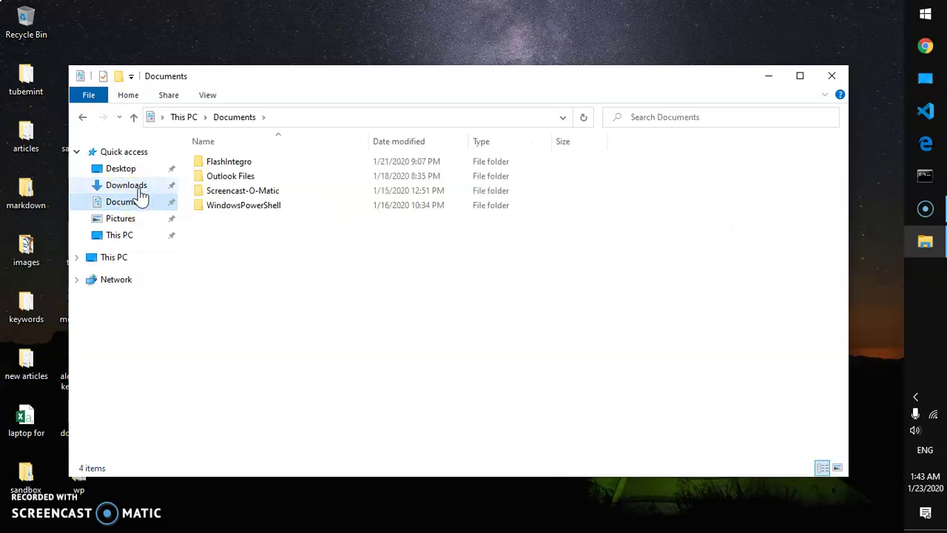
pyautogui.click(135, 206)
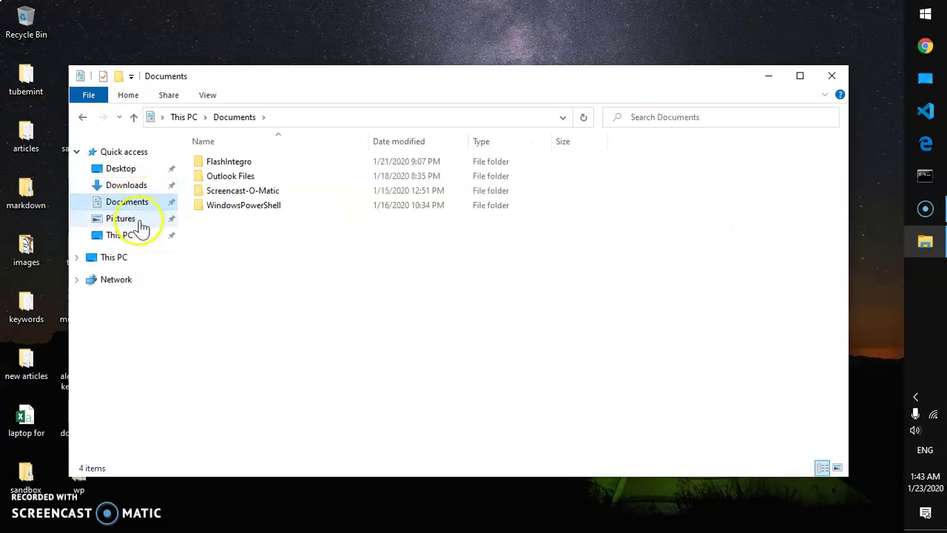
pyautogui.click(211, 162)
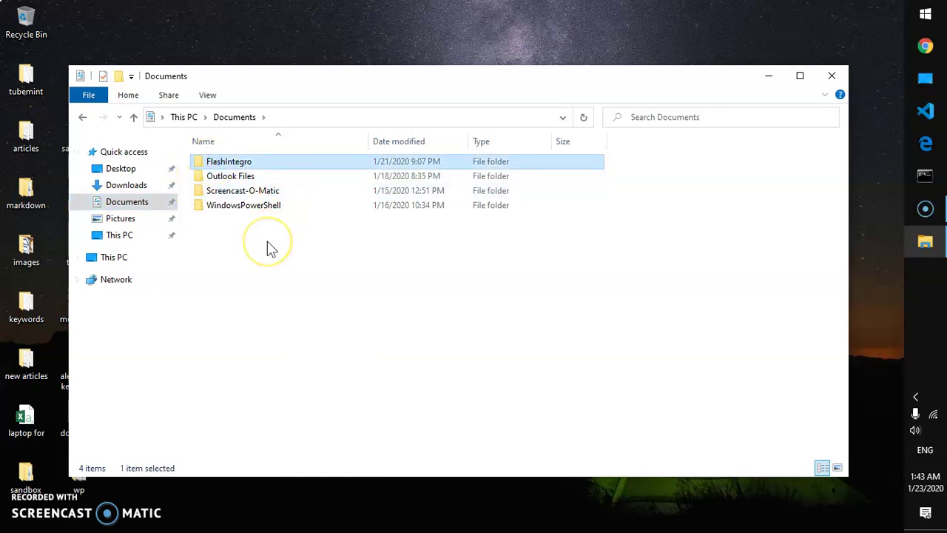
pyautogui.press('Delete')
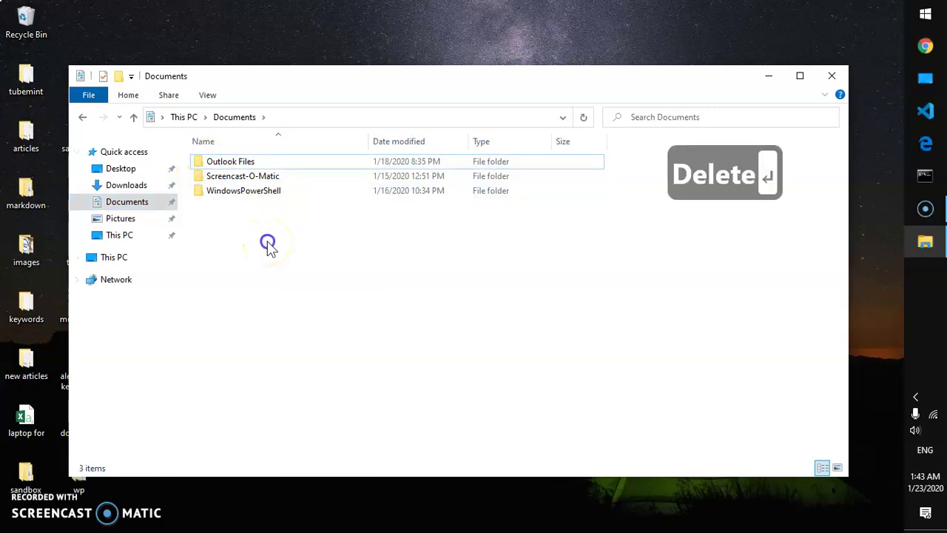
# Step: Check the Pictures folder and return to the Videos folder through This PC
pyautogui.click(133, 224)
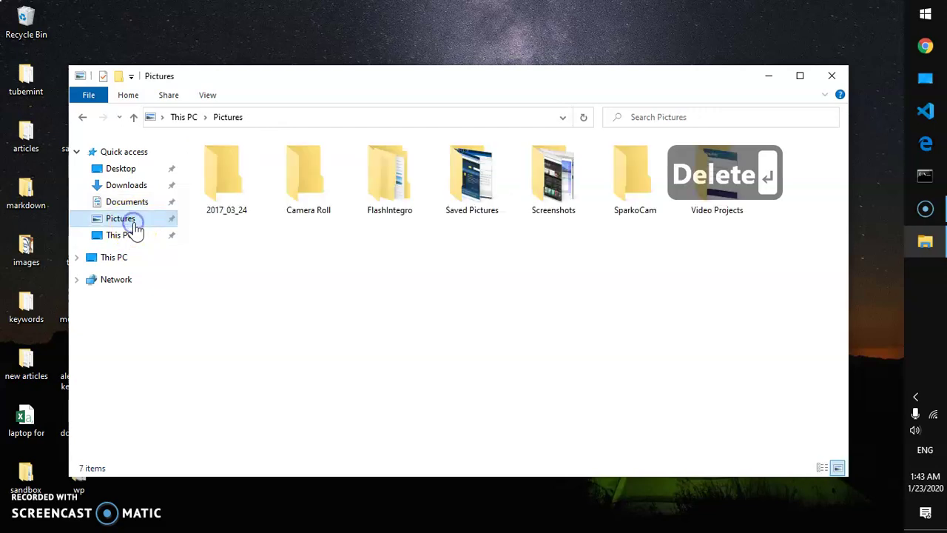
pyautogui.click(135, 238)
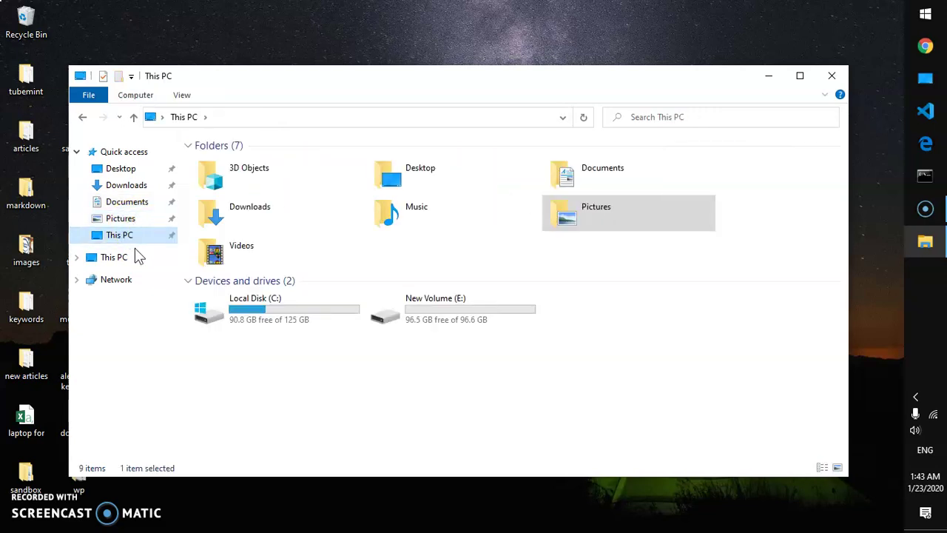
pyautogui.doubleClick(243, 259)
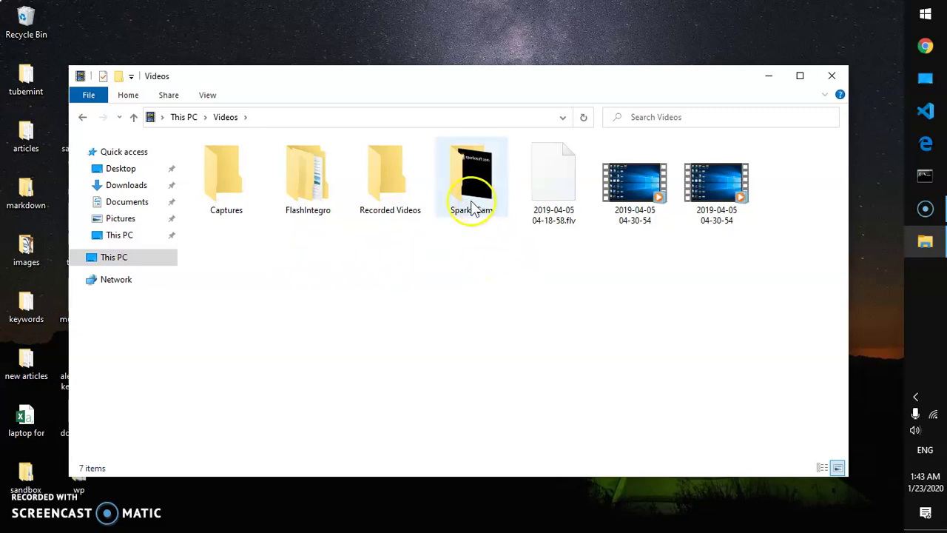
pyautogui.click(722, 283)
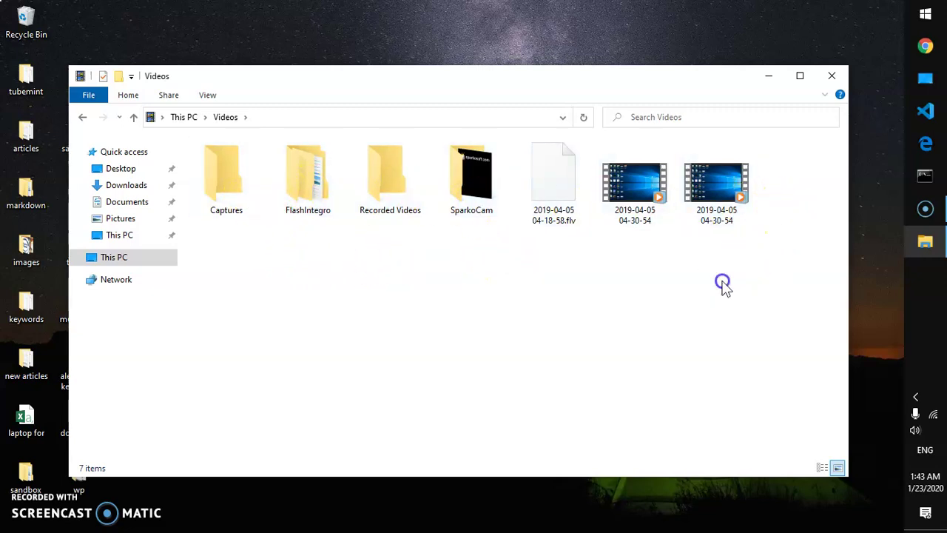
pyautogui.click(662, 220)
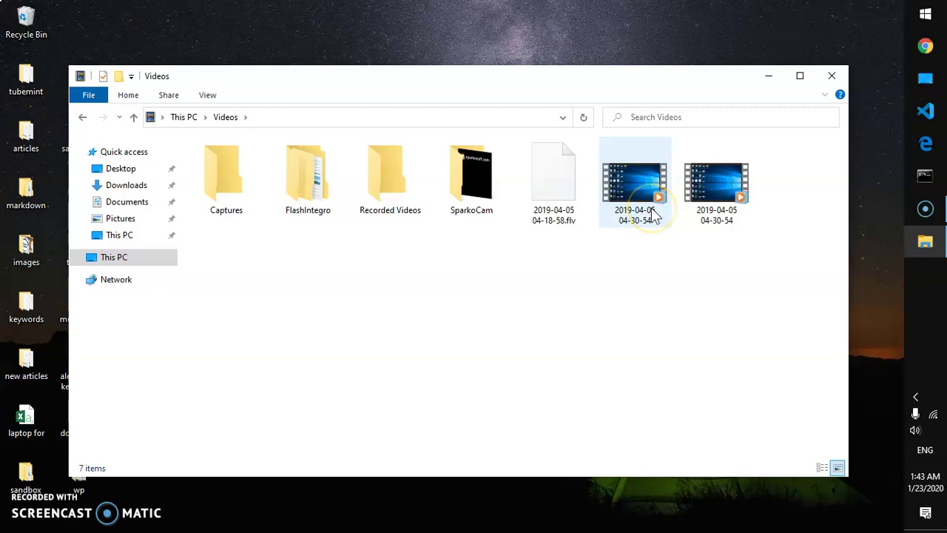
pyautogui.click(652, 211)
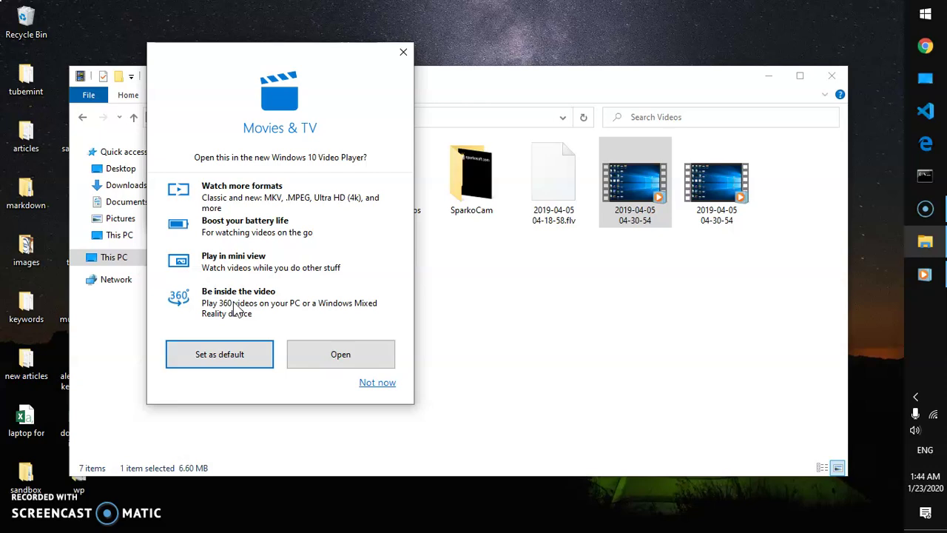
pyautogui.click(363, 367)
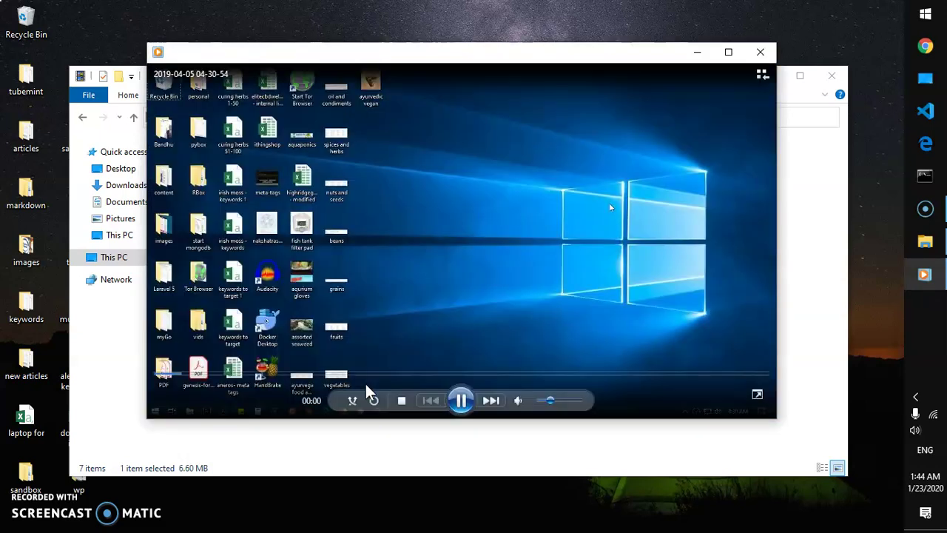
# Step: Pause the video, view it in a maximized player window, and close the player after restoring its size
pyautogui.click(447, 400)
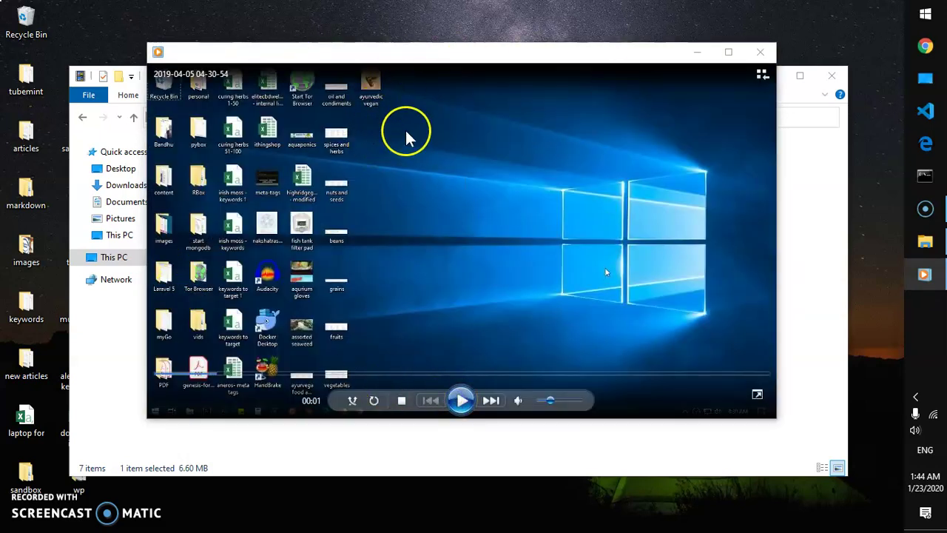
pyautogui.click(727, 52)
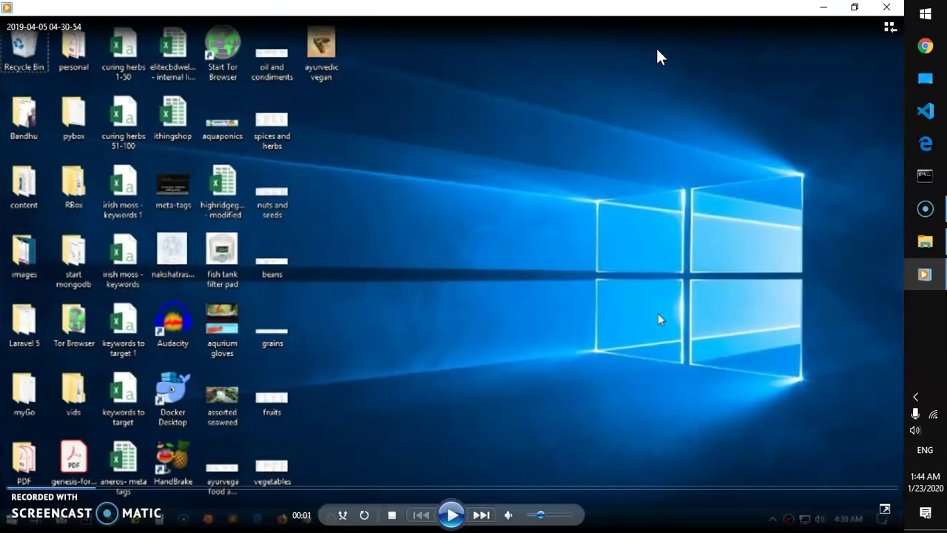
pyautogui.click(855, 7)
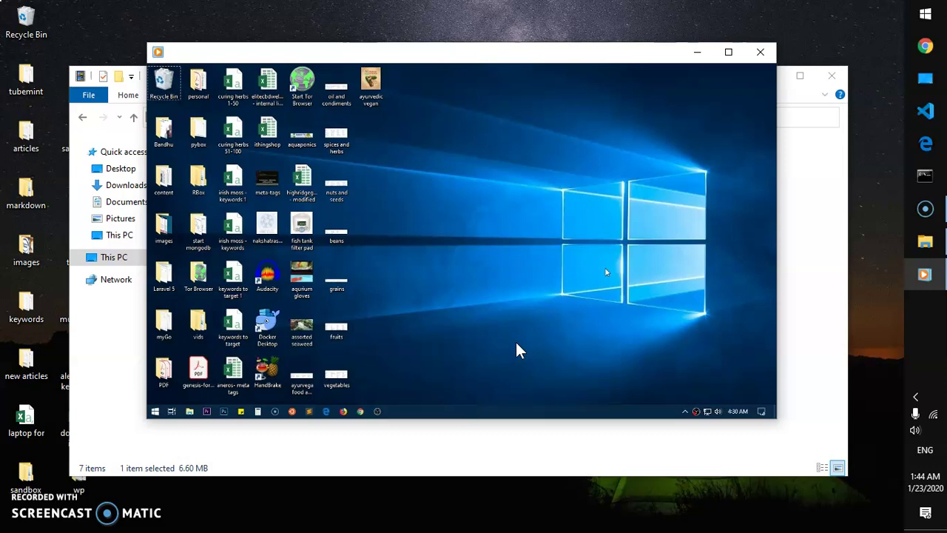
pyautogui.click(759, 54)
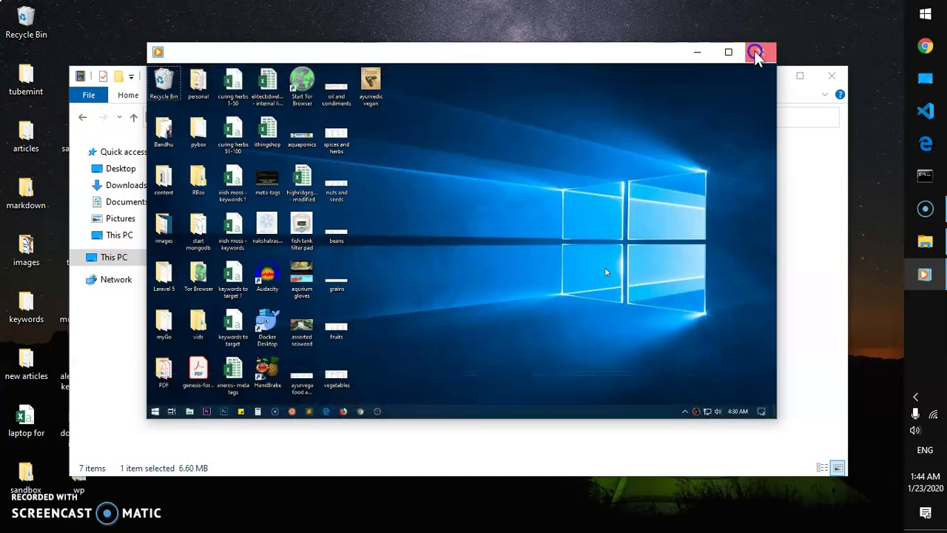
pyautogui.click(579, 347)
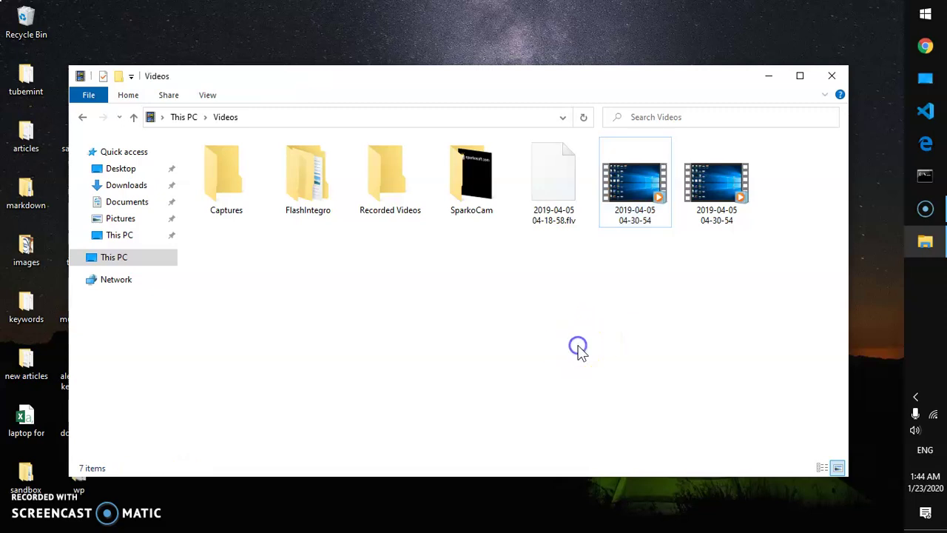
# Step: Select the FlashIntegro folder in the Videos folder
pyautogui.click(320, 205)
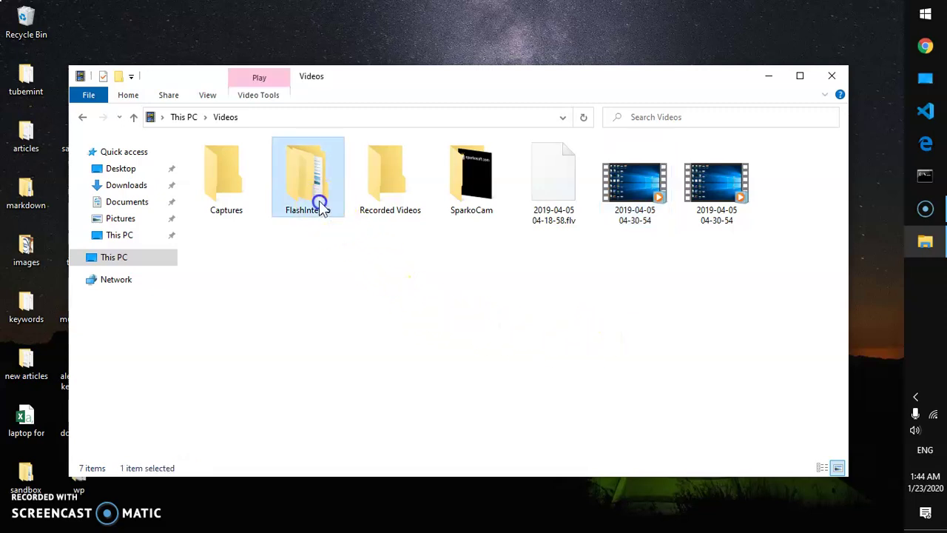